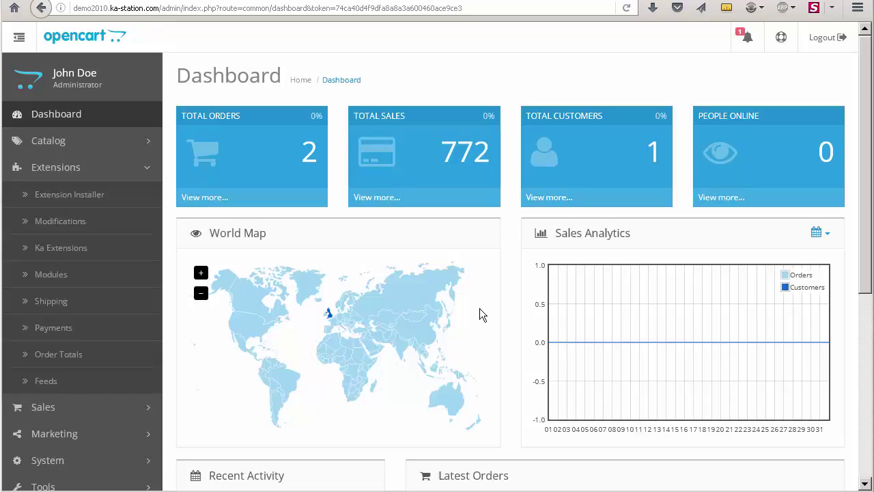
Open the Ka Extensions page from the Extensions sidebar menu.
left_click(83, 248)
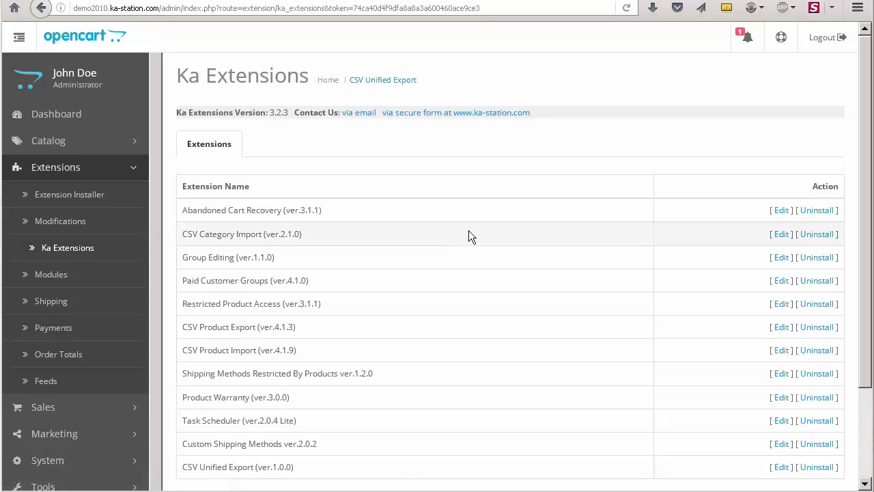
Open the Shipping Methods Restricted By Products settings (version 1.2.0) and cancel back to the list.
scroll(591, 244, "down", 2)
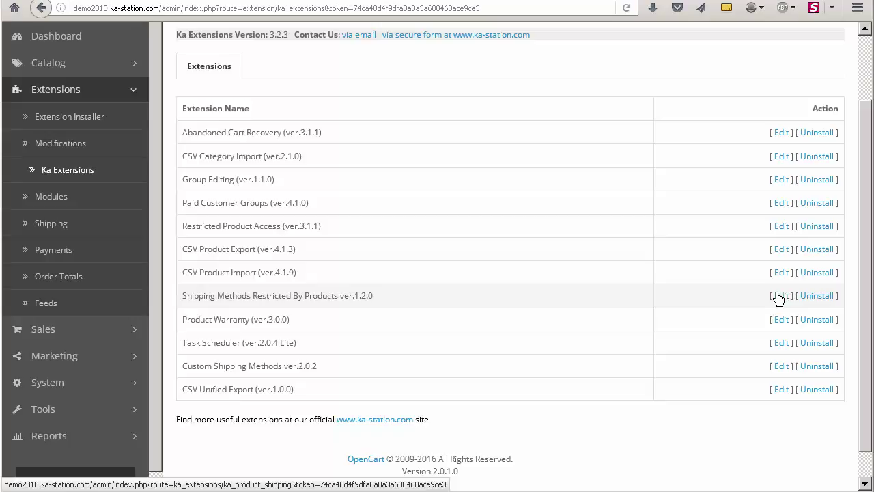
left_click(778, 295)
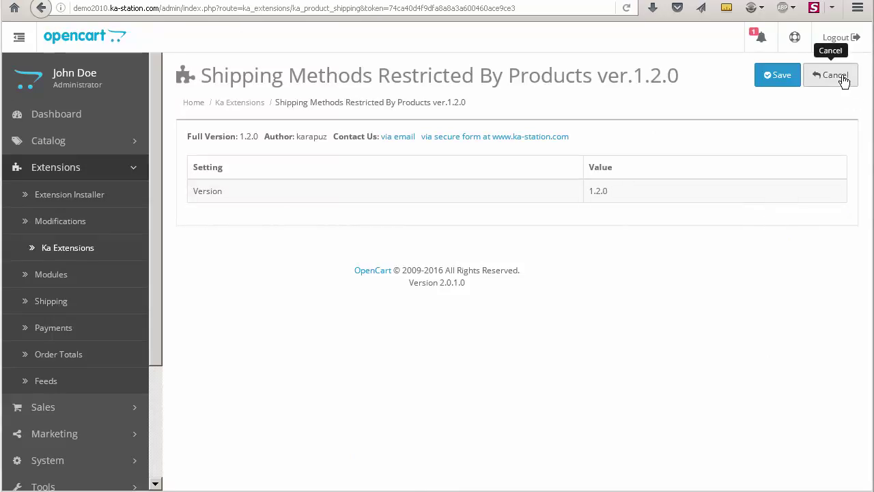
left_click(834, 75)
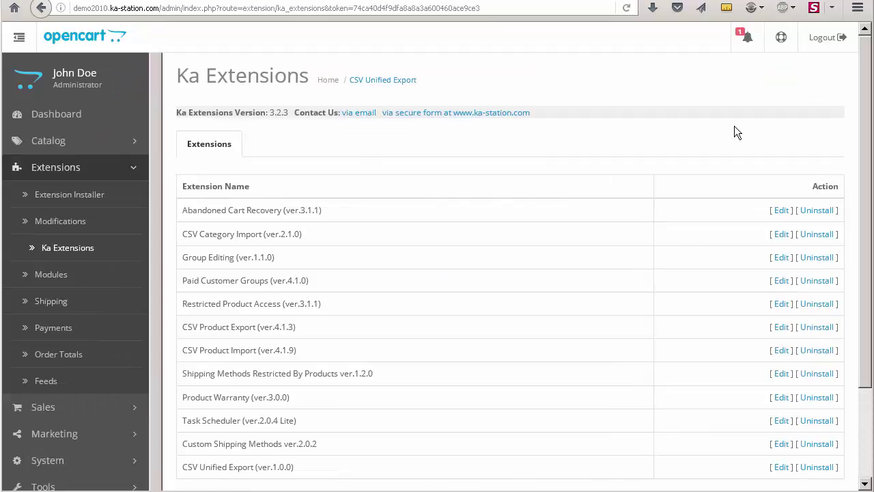
Review the Shipping extensions list, showing Flat Rate and Custom Shipping 1 and 2 enabled.
left_click(113, 301)
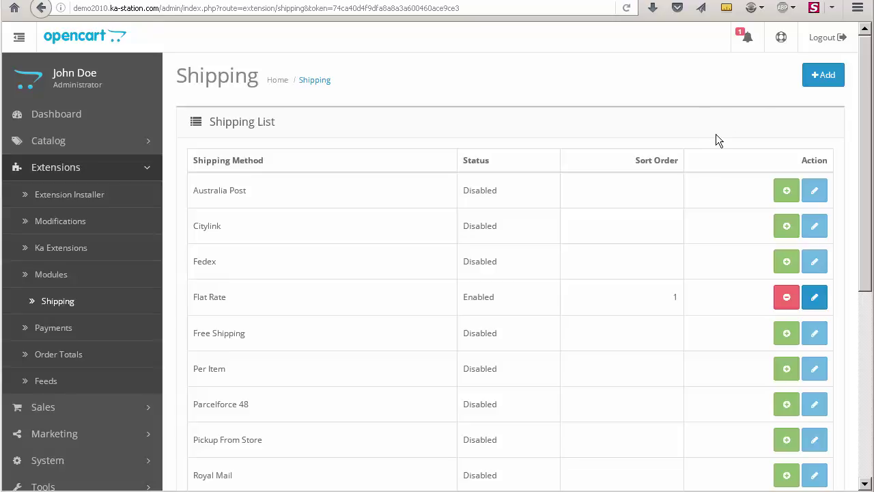
scroll(758, 195, "down", 5)
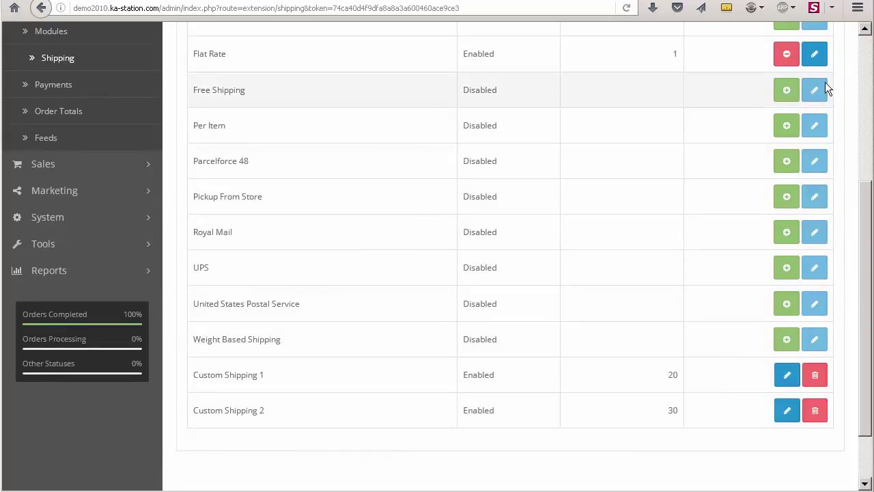
scroll(804, 107, "up", 2)
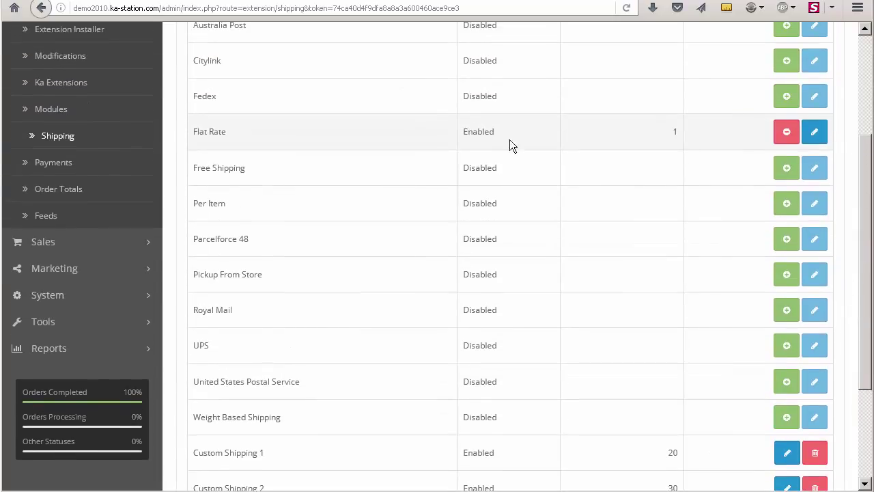
scroll(353, 205, "down", 4)
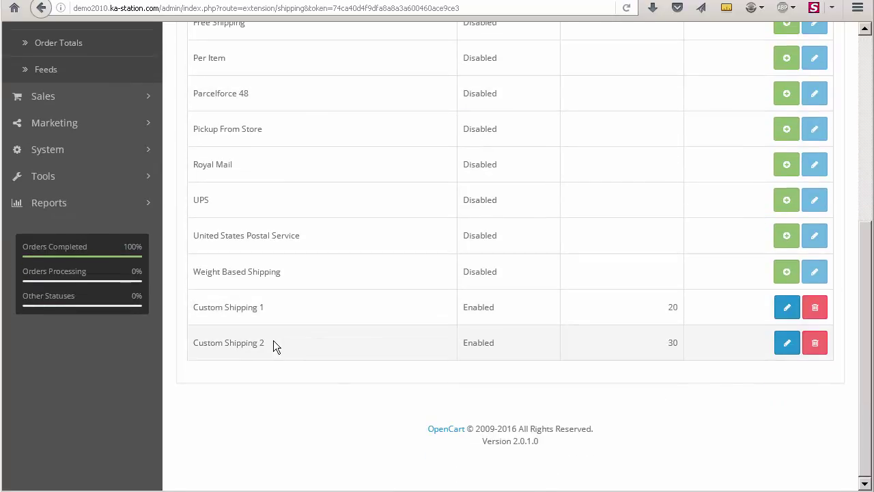
scroll(286, 340, "up", 5)
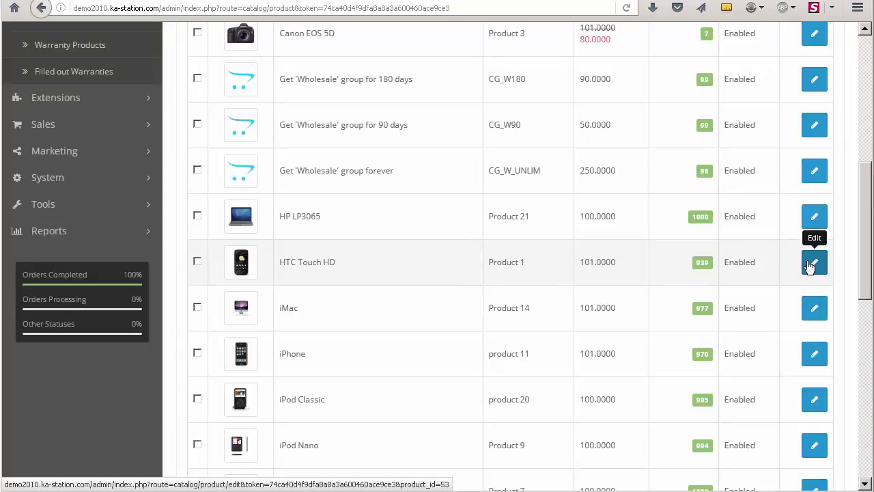
On HTC Touch HD's Data tab, uncheck Flat Rate and Custom Shipping 2, keeping Custom Shipping 1.
left_click(811, 264)
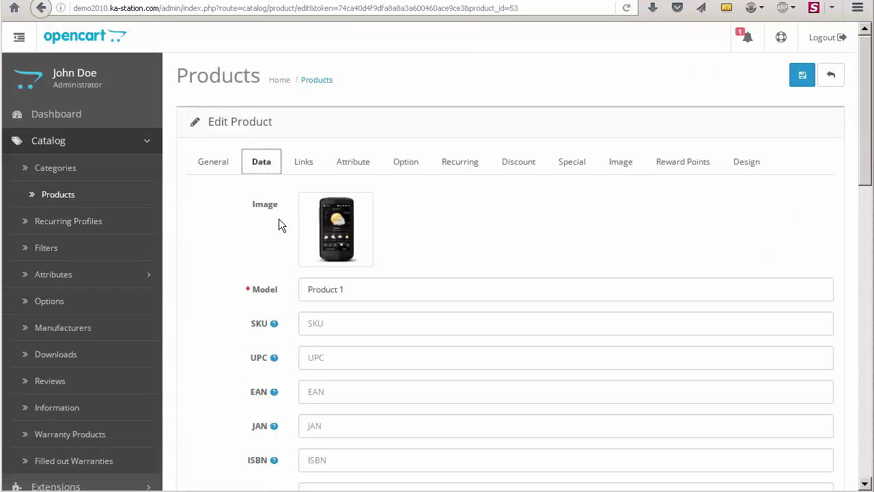
scroll(279, 220, "down", 7)
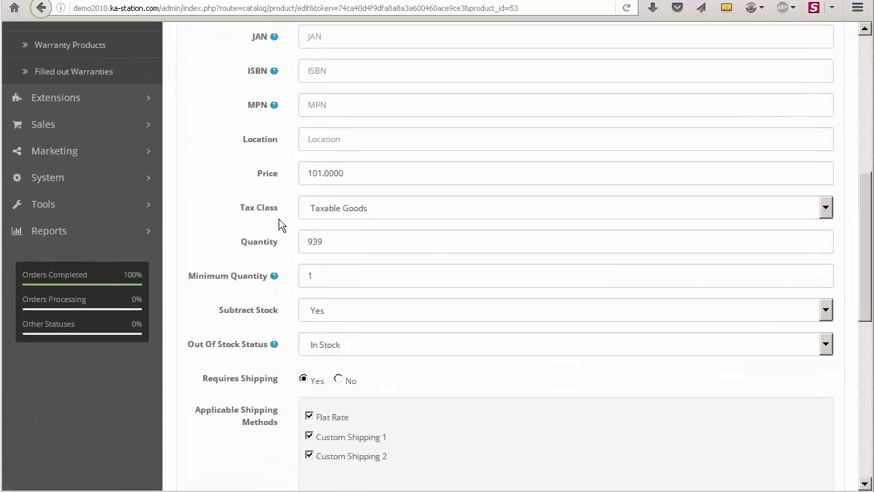
scroll(277, 225, "down", 2)
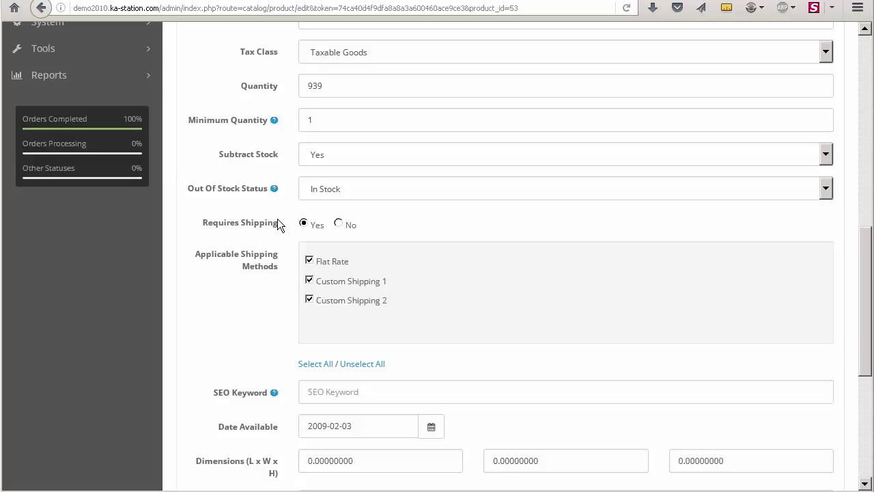
left_click(339, 223)
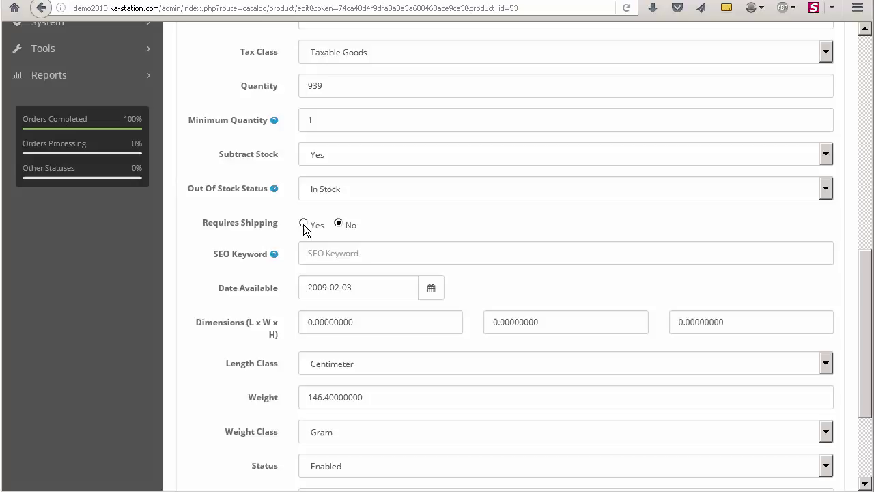
left_click(303, 224)
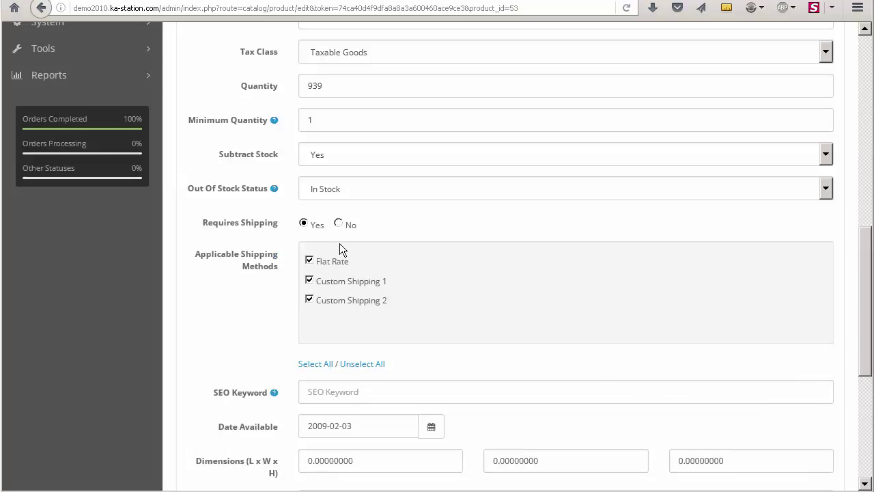
left_click(309, 261)
left_click(311, 306)
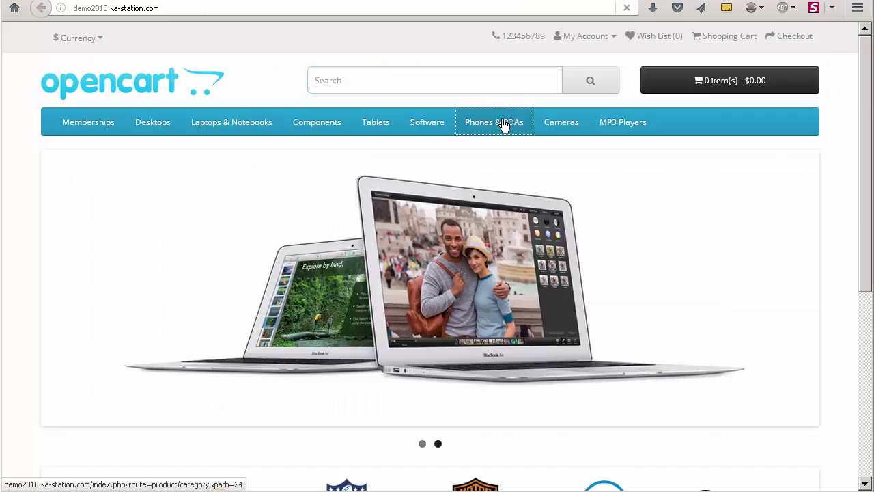
Add the iPhone from Phones & PDAs to the cart and go to the cart.
left_click(503, 124)
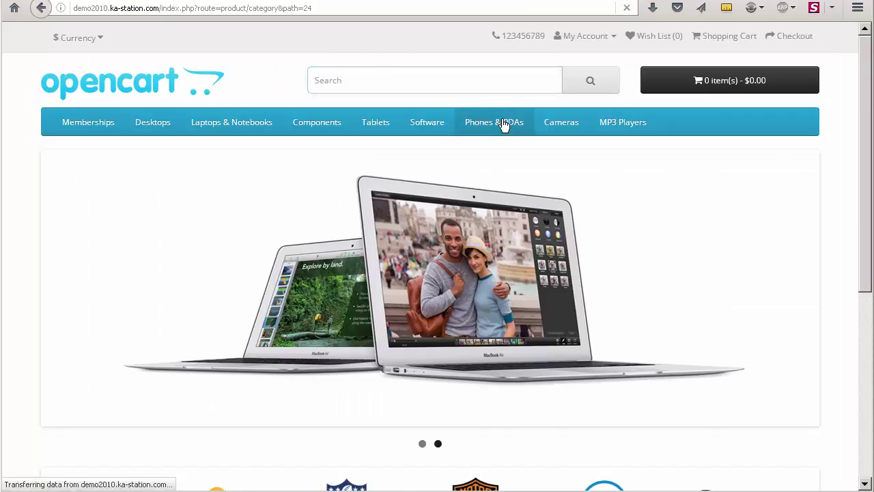
scroll(540, 156, "down", 5)
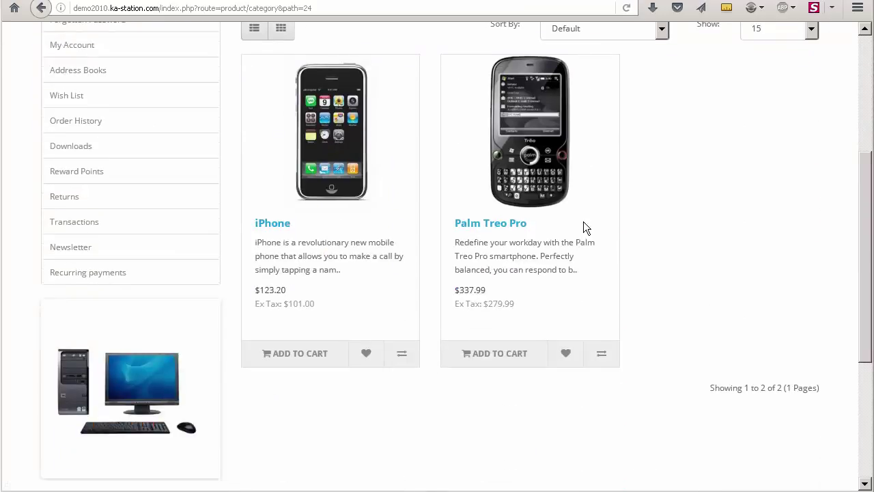
left_click(294, 359)
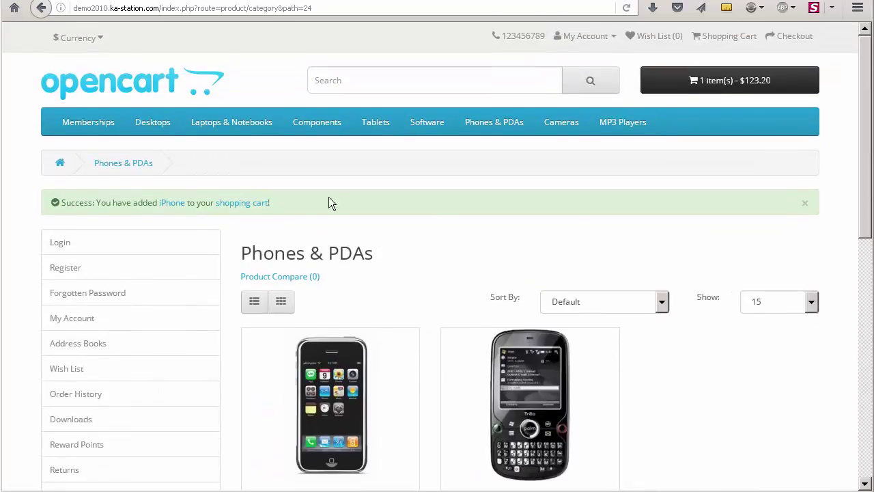
left_click(245, 204)
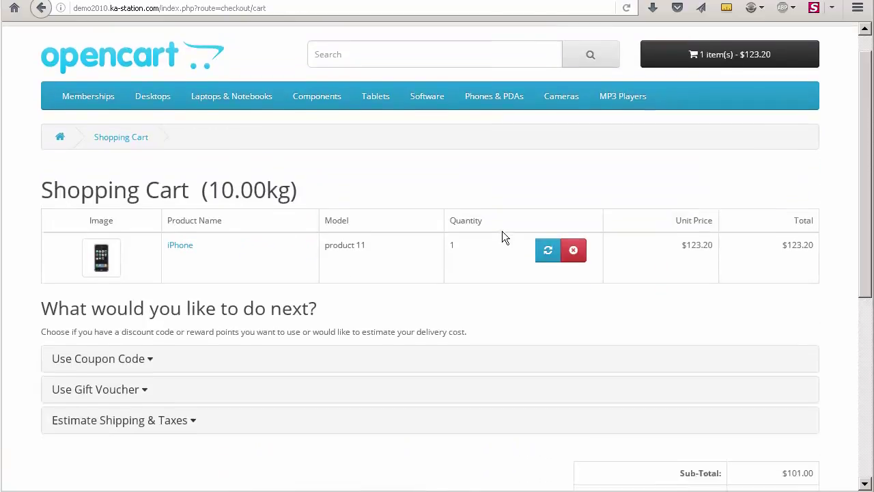
Request shipping quotes for region Aberdeen with post code 123123.
scroll(433, 258, "down", 2)
left_click(171, 289)
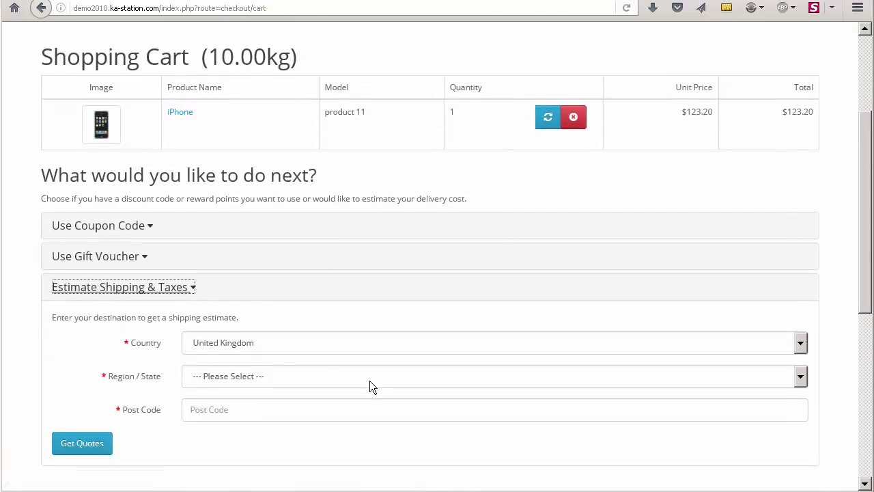
scroll(370, 380, "down", 2)
left_click(256, 223)
left_click(254, 253)
left_click(258, 256)
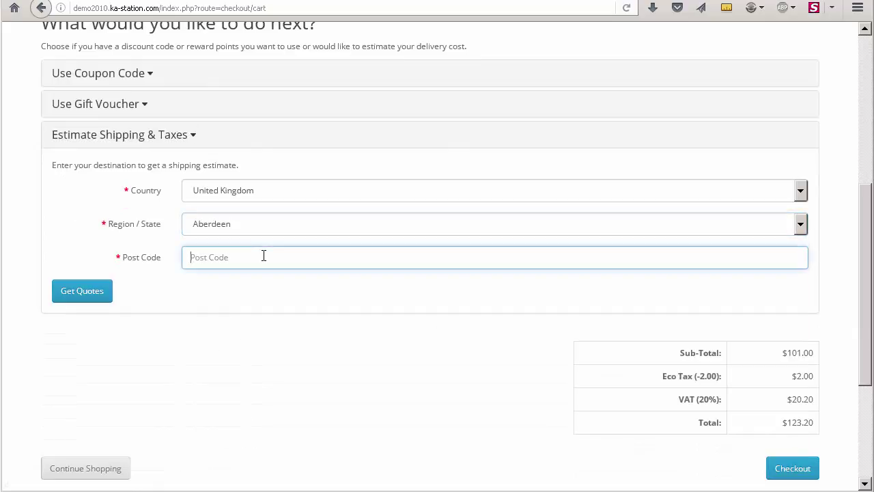
type("123123")
left_click(110, 292)
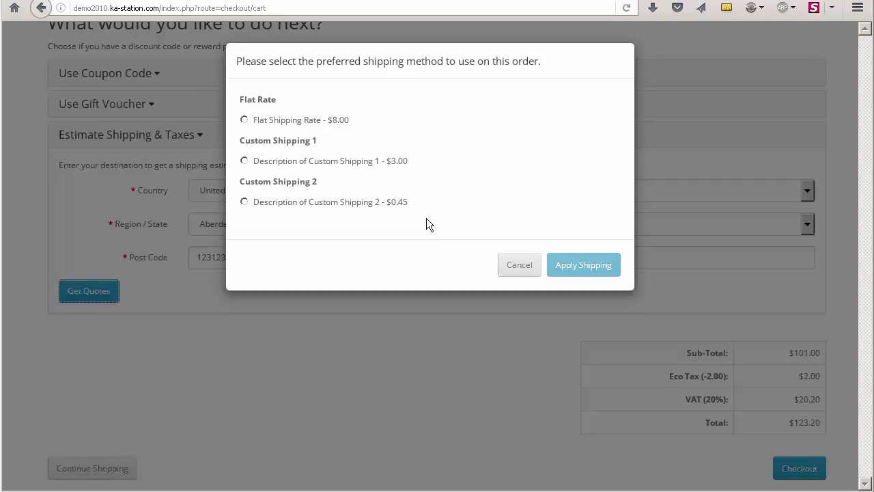
Apply Flat Shipping Rate to the cart, bringing the total to $131.20.
left_click(311, 121)
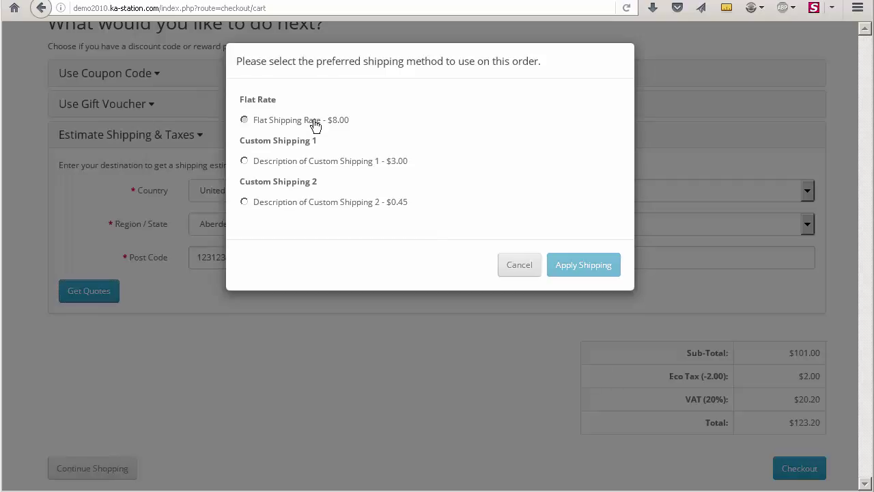
left_click(591, 272)
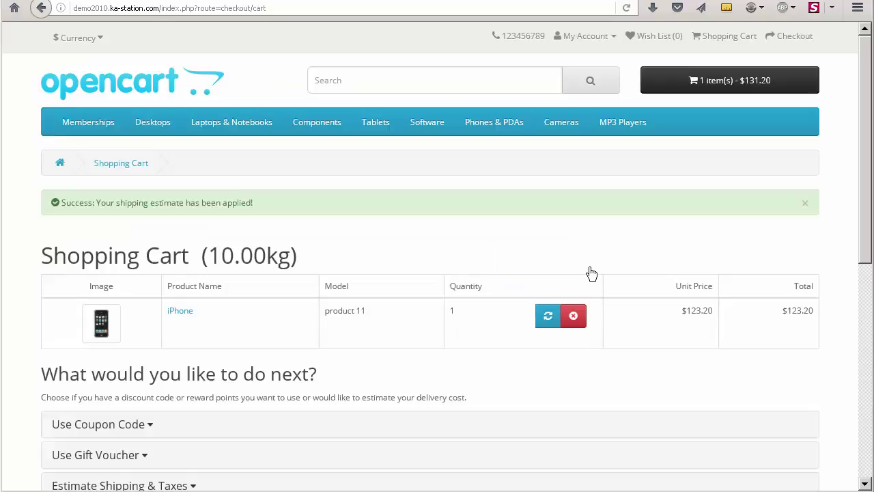
scroll(459, 219, "down", 4)
scroll(456, 219, "down", 1)
scroll(457, 218, "up", 5)
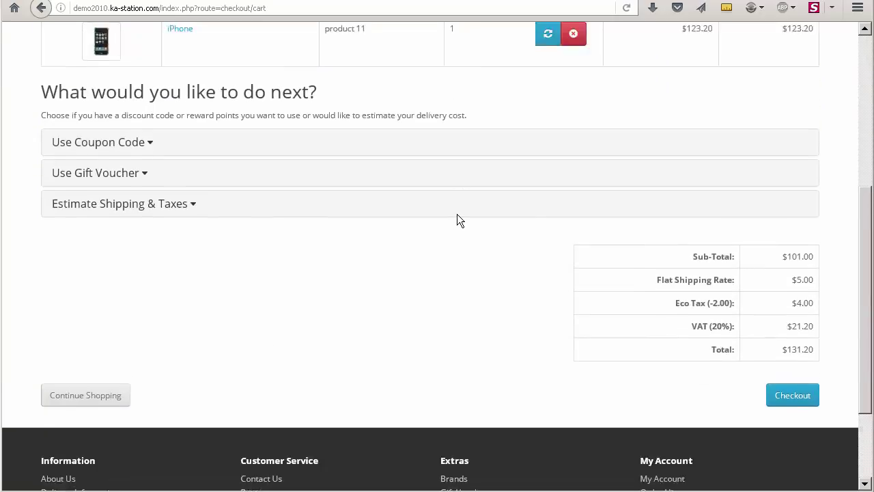
Search for 'htc', add the HTC Touch HD to the cart, and go to the cart.
left_click(444, 81)
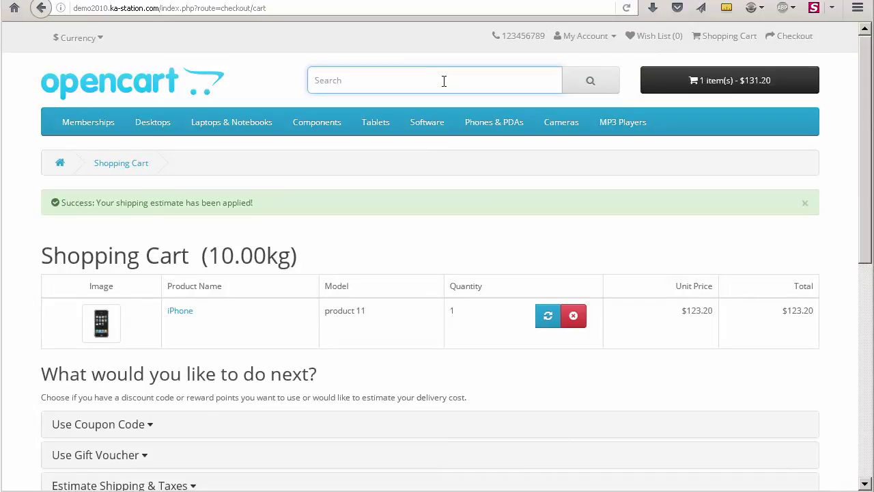
type("htc")
key("Return")
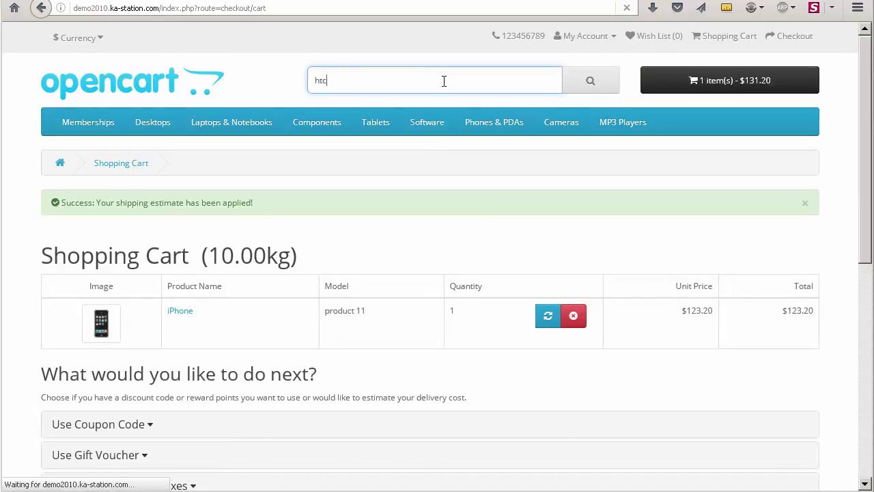
scroll(203, 314, "down", 5)
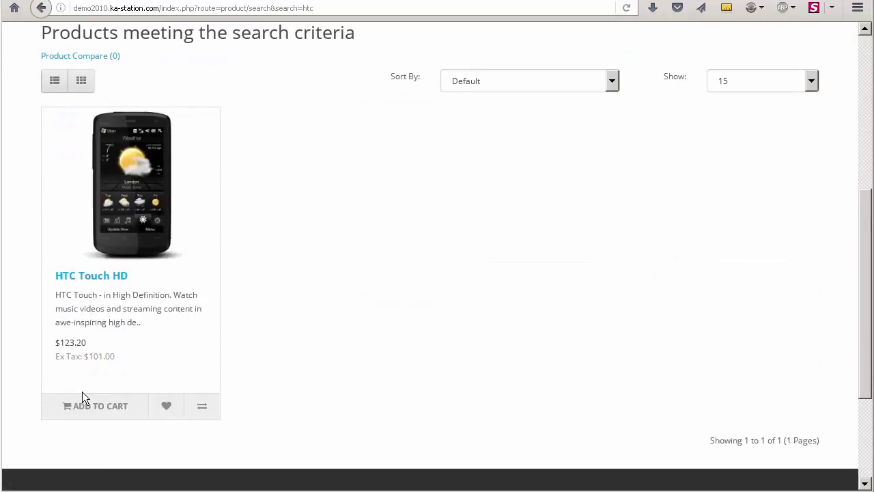
left_click(94, 406)
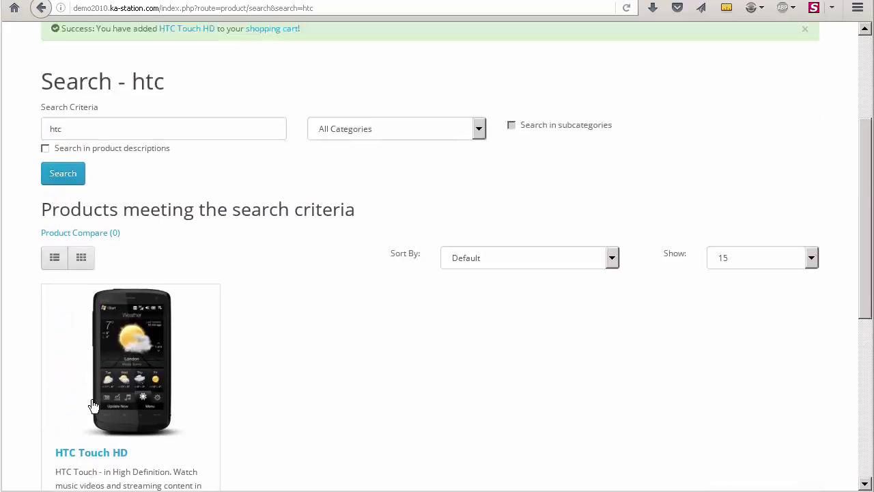
left_click(274, 204)
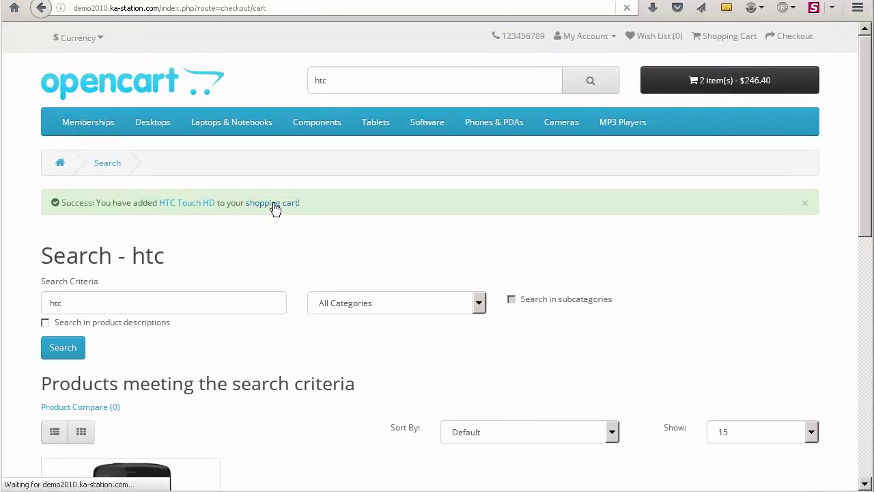
Apply Custom Shipping 1 ($3.00), the only quote offered, for a $249.40 total.
scroll(273, 203, "down", 5)
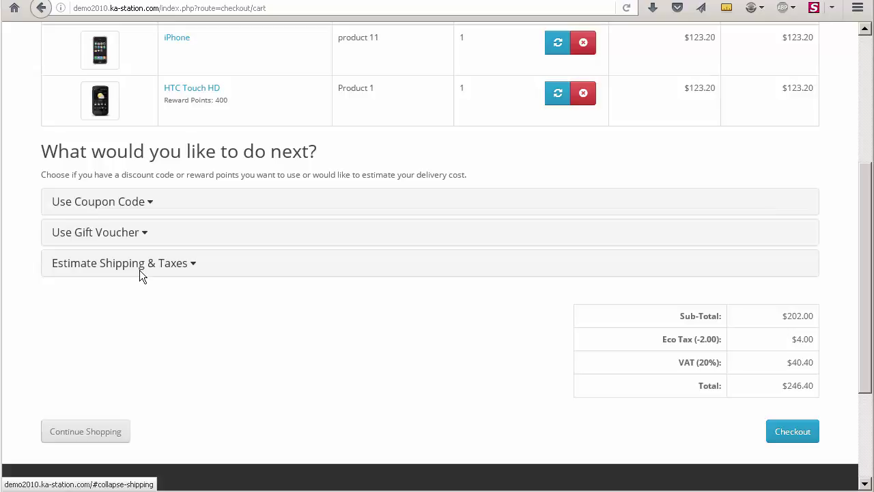
left_click(139, 269)
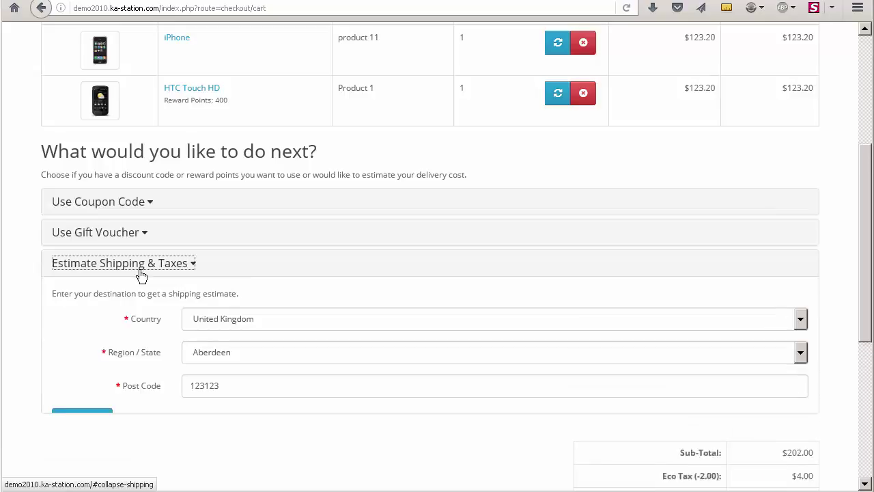
left_click(80, 416)
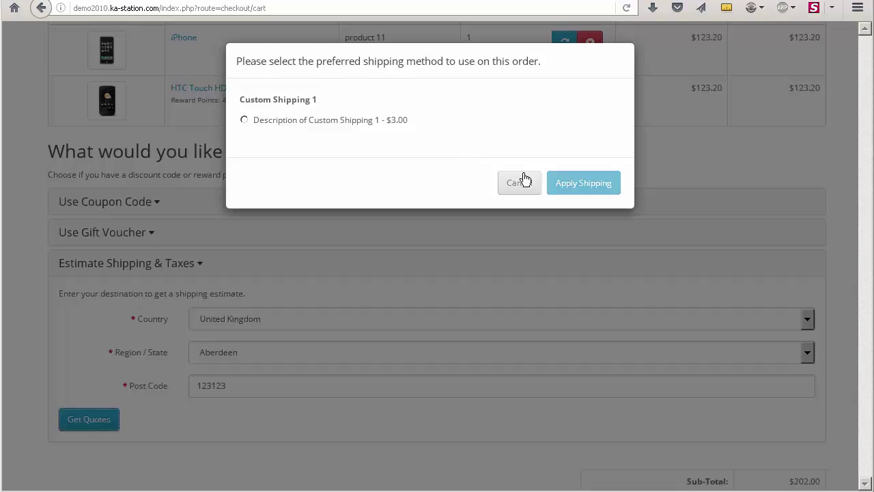
left_click(336, 121)
left_click(589, 183)
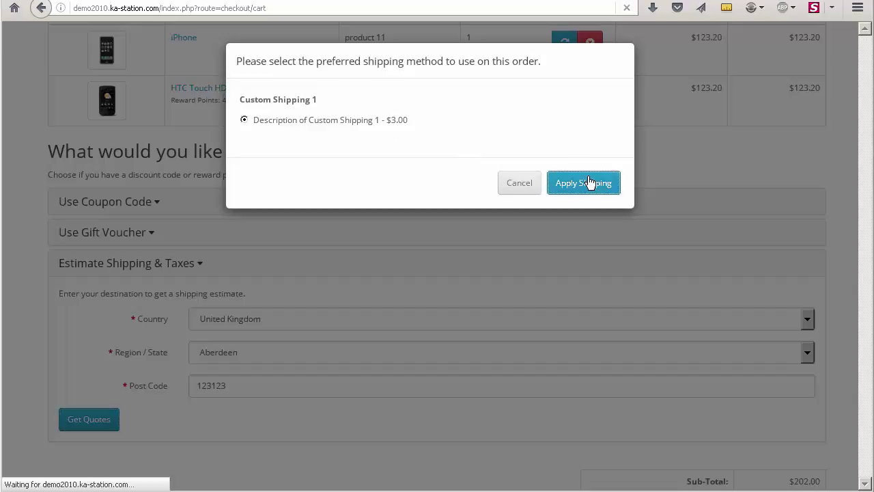
scroll(778, 253, "down", 5)
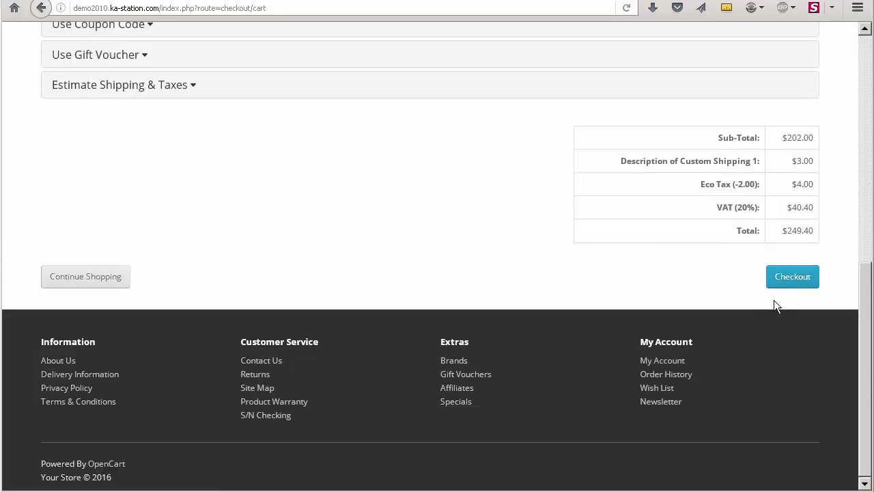
Proceed to checkout and log in as the returning customer with the saved e-mail and password.
left_click(791, 277)
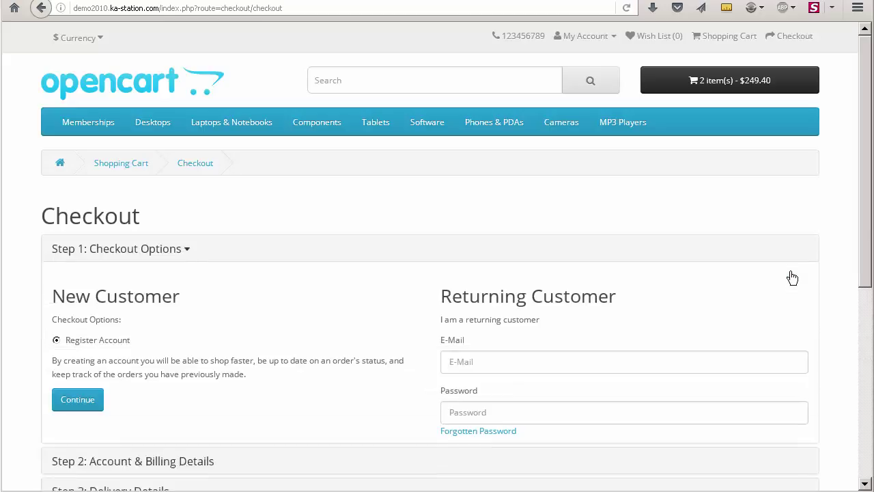
scroll(751, 266, "down", 2)
left_click(485, 204)
key("Down")
key("Down")
key("Down")
key("Down")
key("Return")
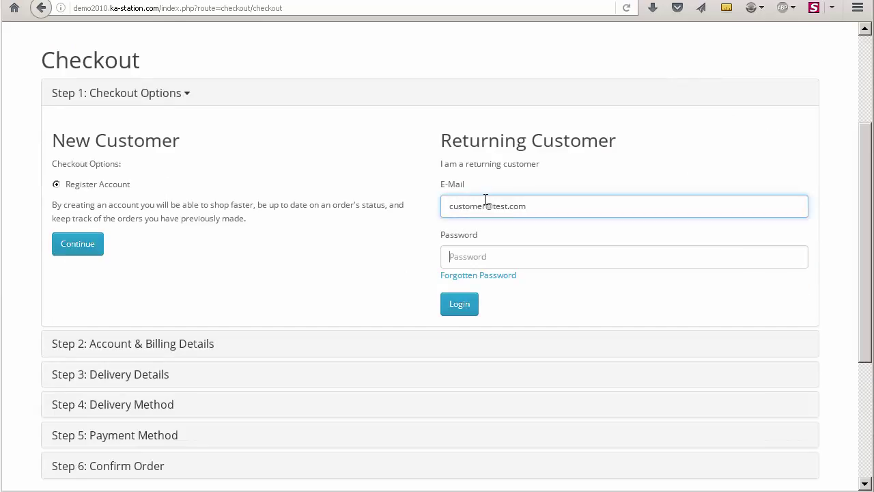
key("Tab")
type("demo")
left_click(455, 305)
left_click(778, 318)
Accept billing, delivery and payment details, agree to the terms, and confirm the order.
left_click(785, 321)
left_click(798, 430)
left_click(745, 452)
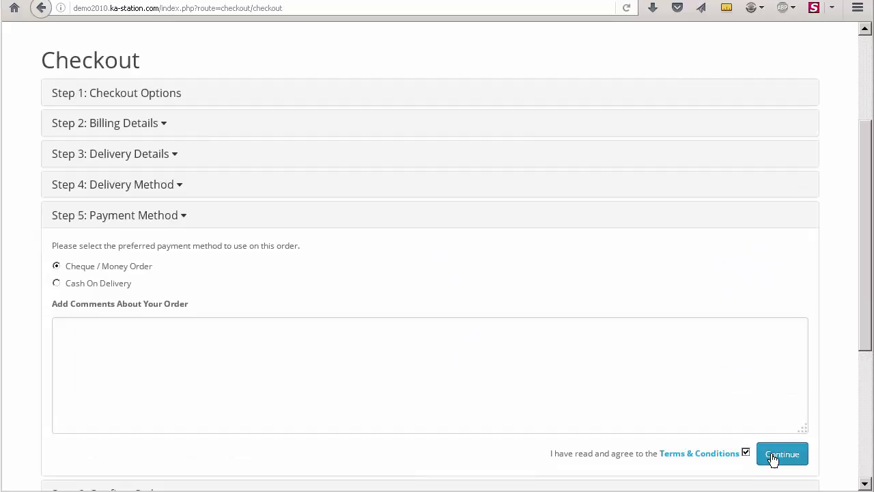
left_click(772, 454)
scroll(775, 288, "down", 5)
left_click(775, 285)
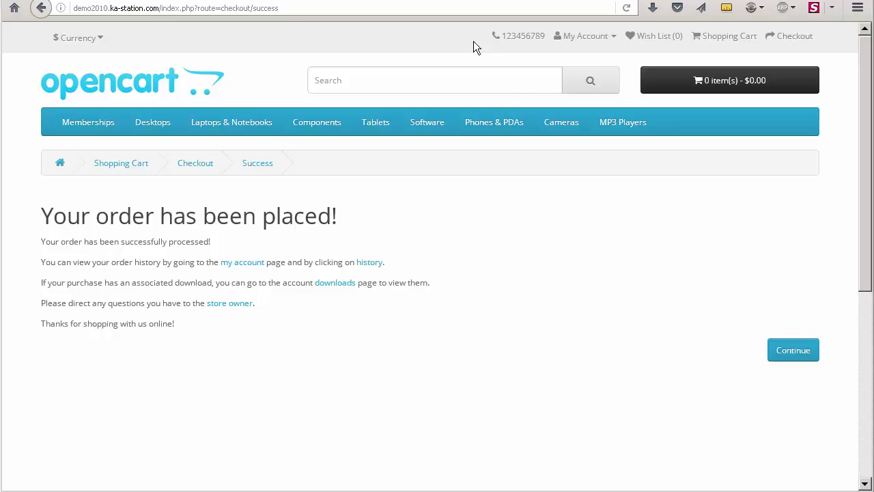
mouse_move(618, 130)
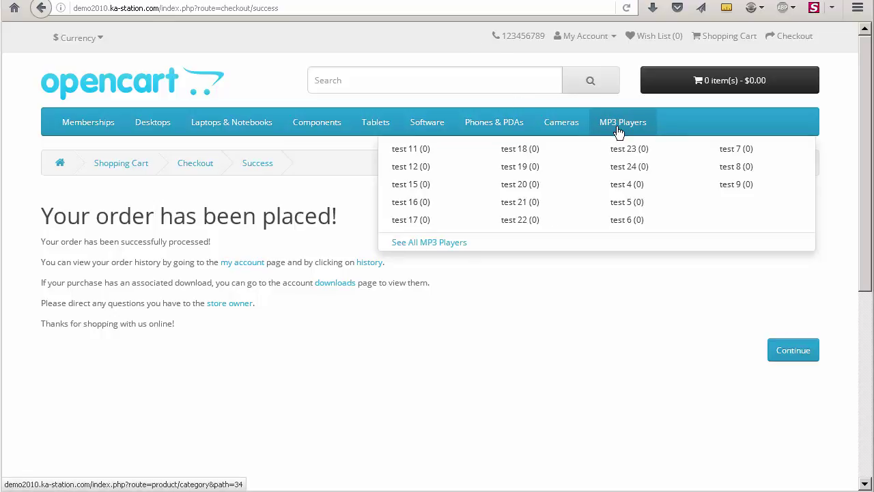